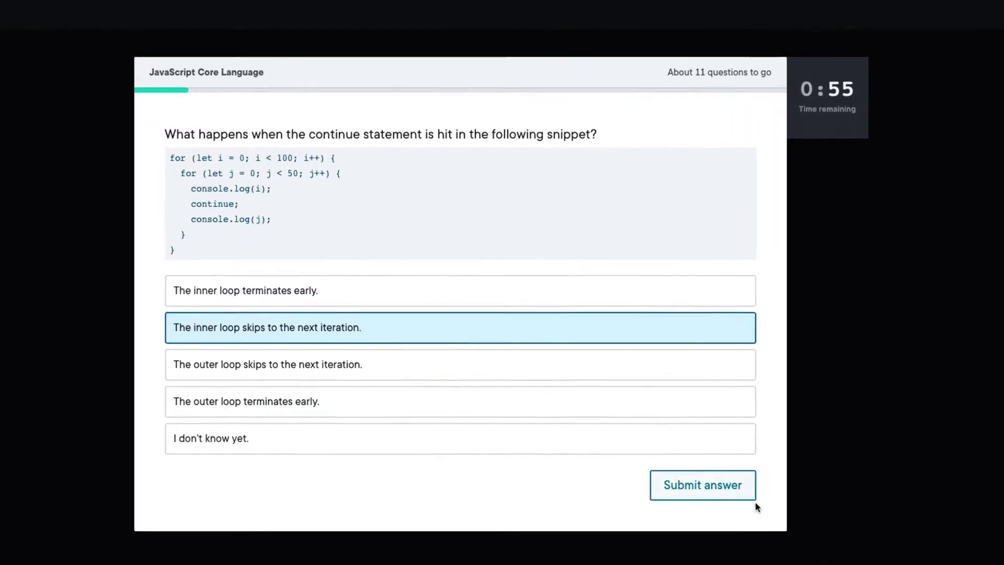
Submit 'The inner loop skips to the next iteration.' to finish the assessment with a Proficient result
click(706, 486)
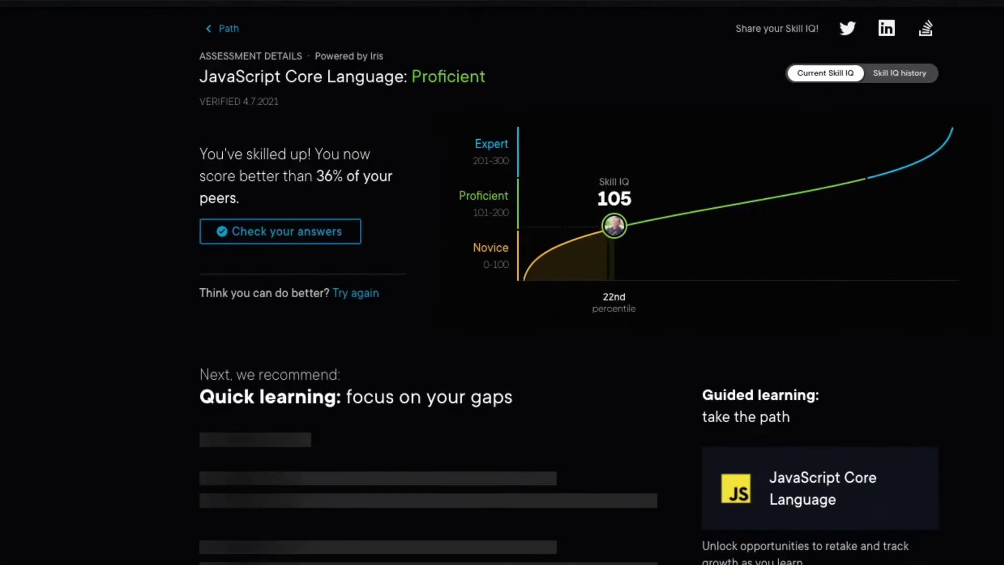